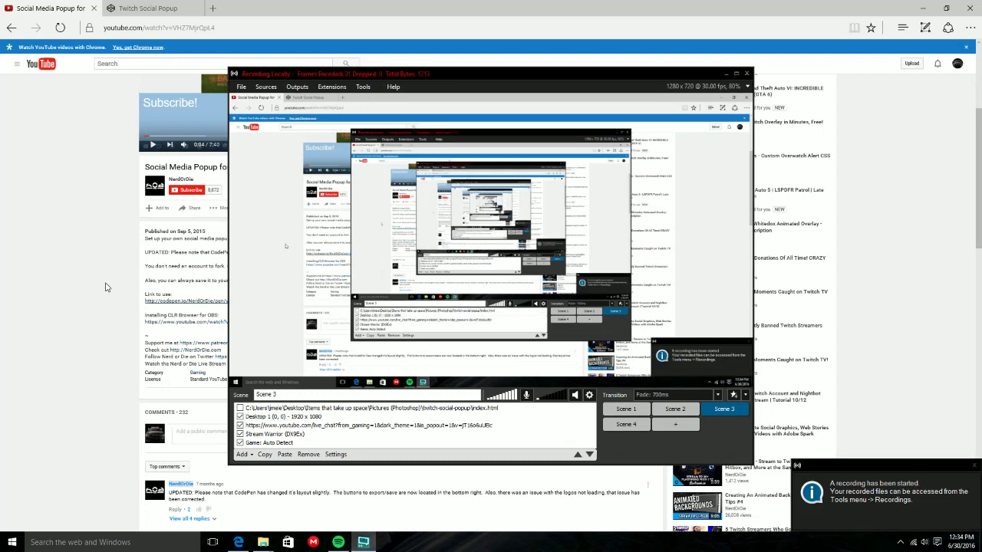
Tick the index.html social popup browser source in OBS so the overlay shows.
key("alt+Tab")
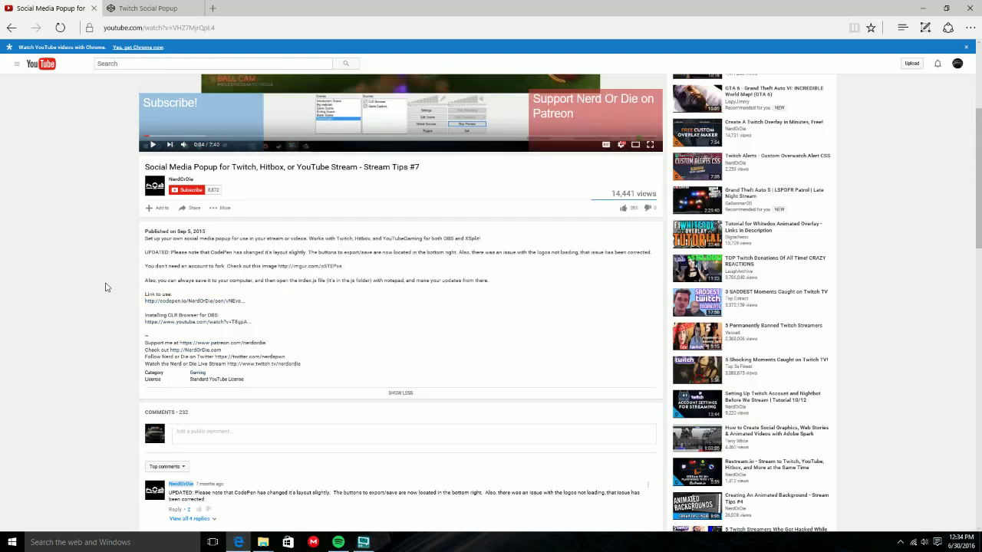
left_click(361, 546)
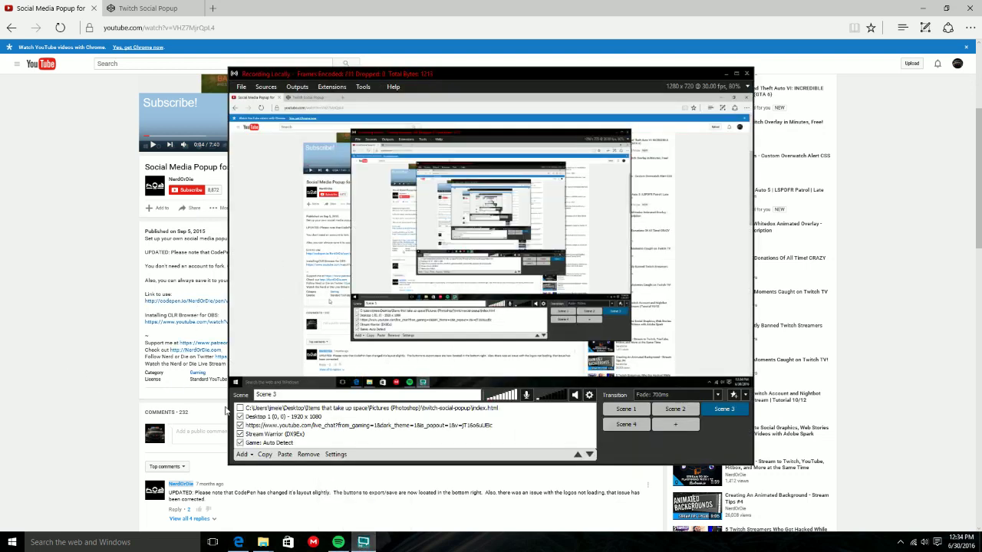
left_click(240, 408)
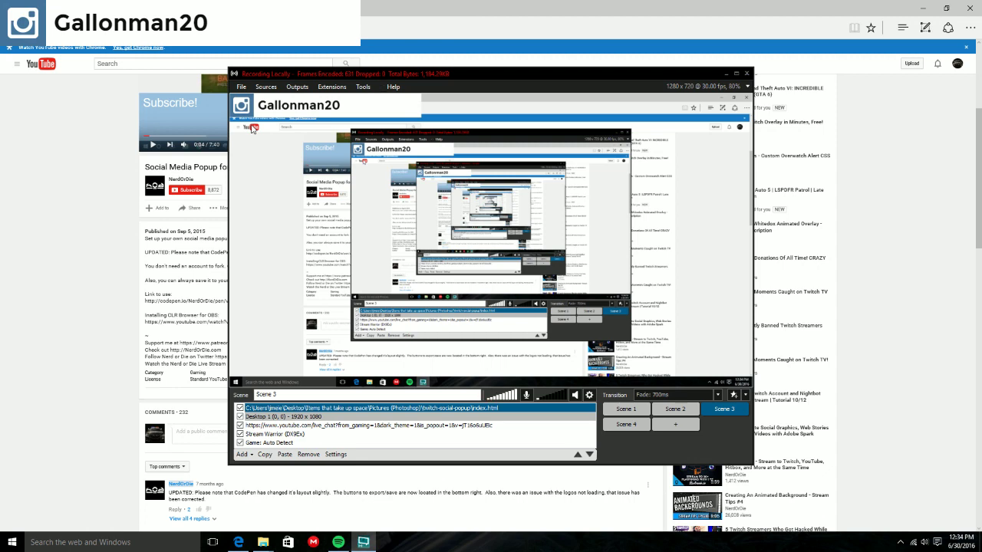
Find the CodePen link in the tutorial's description and switch to the Twitch Social Popup pen.
left_click(96, 211)
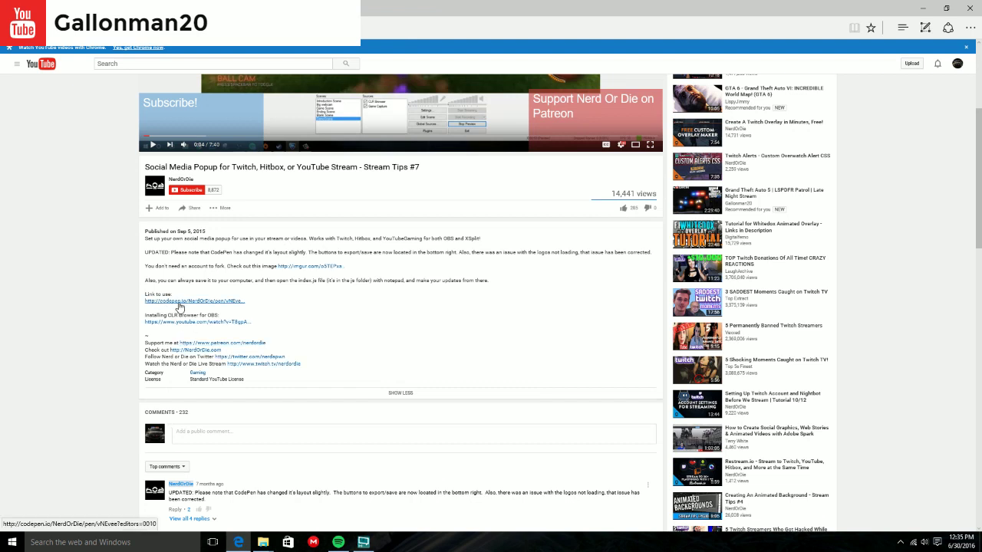
scroll(222, 307, "up", 2)
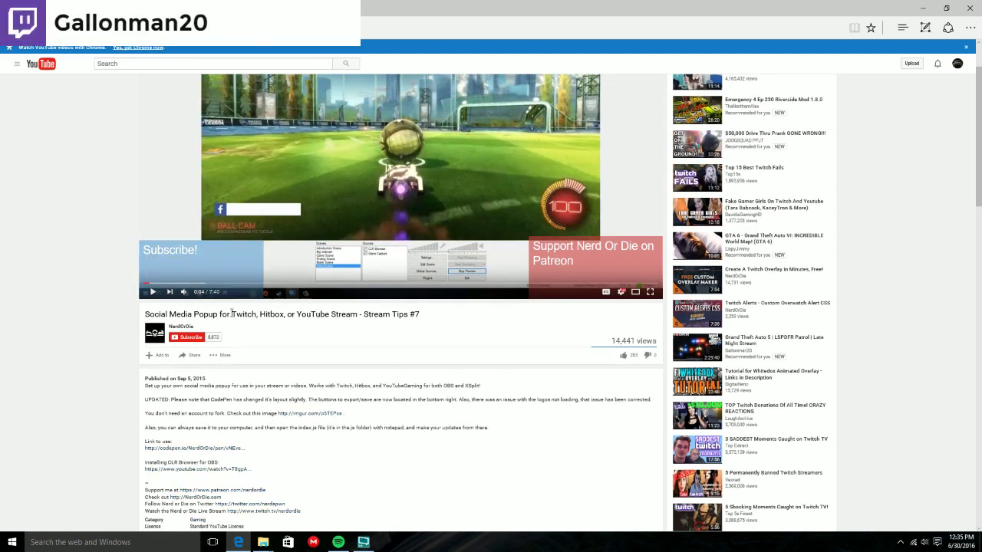
scroll(332, 387, "down", 1)
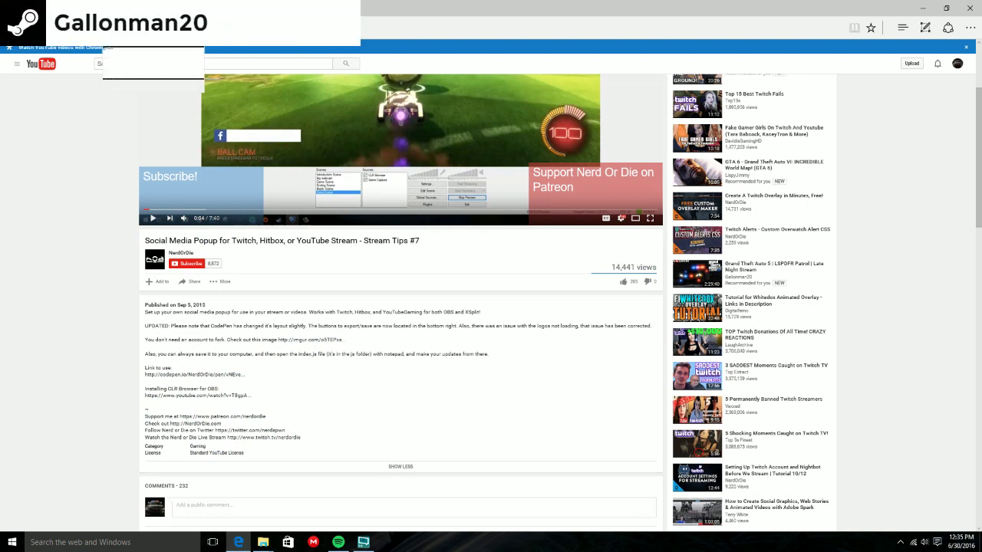
key("ctrl+Tab")
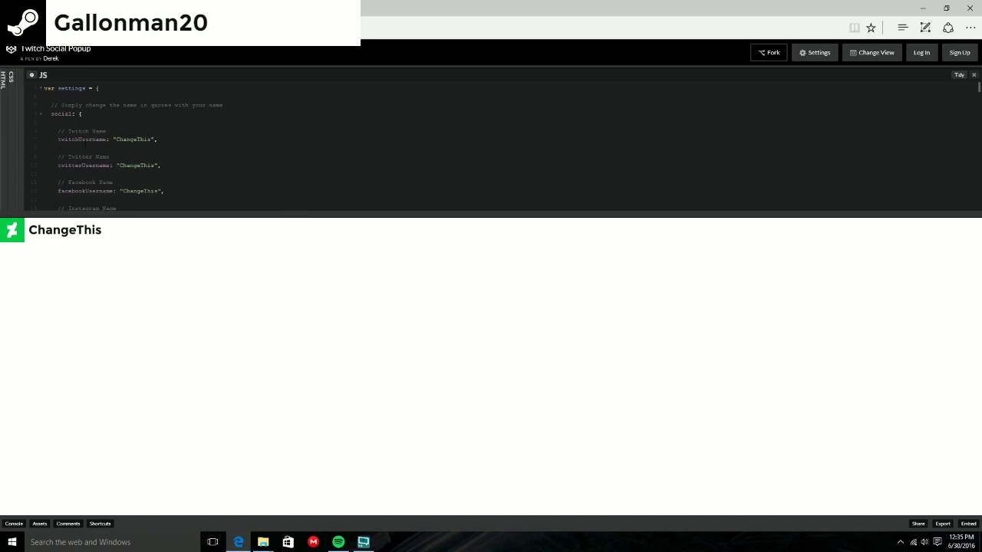
Replace twitterUsername's ChangeThis placeholder with the streamer's username and select it for copying.
scroll(145, 175, "down", 5)
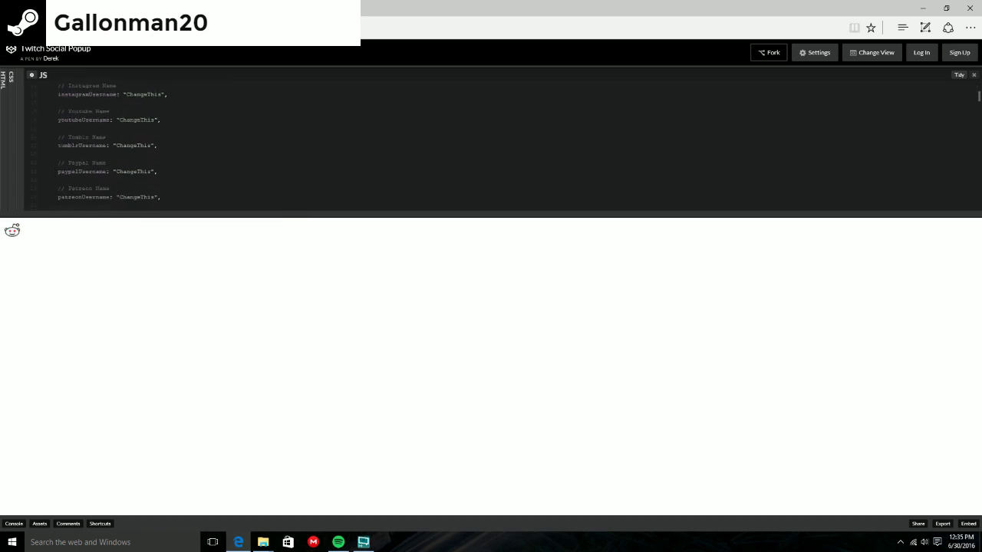
scroll(120, 161, "down", 5)
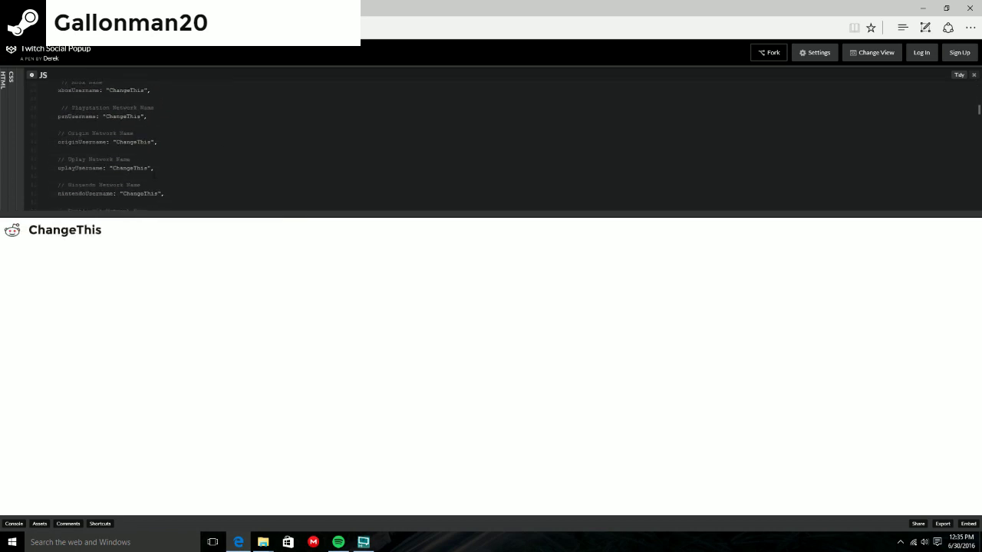
scroll(104, 167, "up", 10)
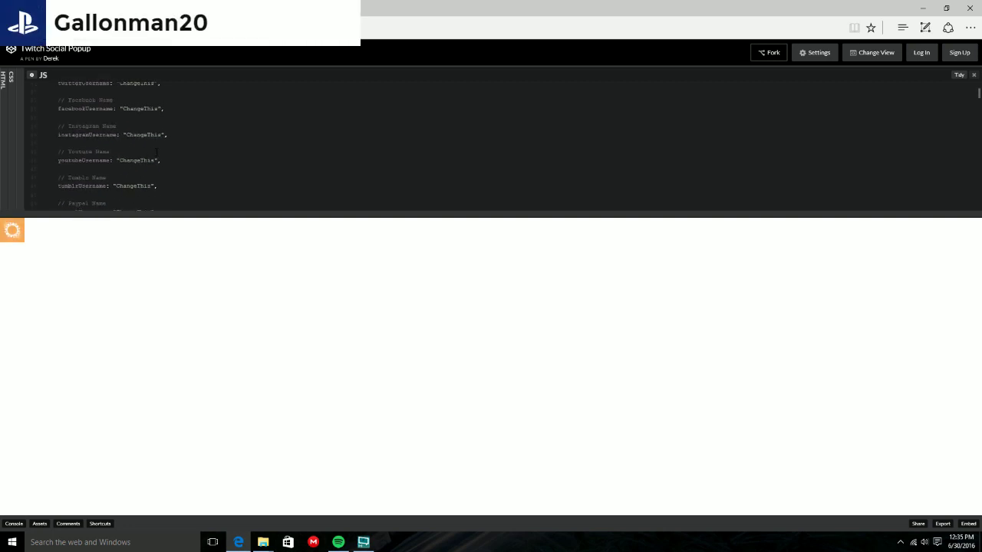
scroll(130, 146, "down", 2)
scroll(130, 146, "up", 1)
left_click_drag(155, 145, 120, 145)
type("Gallonman20")
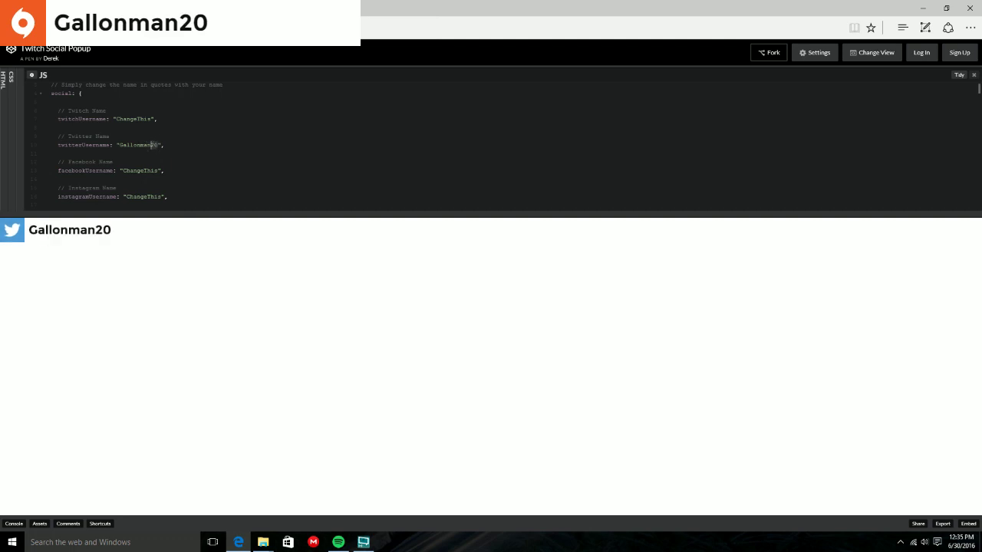
left_click_drag(146, 144, 120, 144)
key("ctrl+c")
Paste the username over the facebookUsername and psnUsername ChangeThis placeholders.
scroll(155, 175, "down", 1)
left_click(158, 129)
left_click_drag(158, 130, 124, 130)
key("ctrl+v")
scroll(123, 130, "down", 3)
scroll(122, 145, "down", 3)
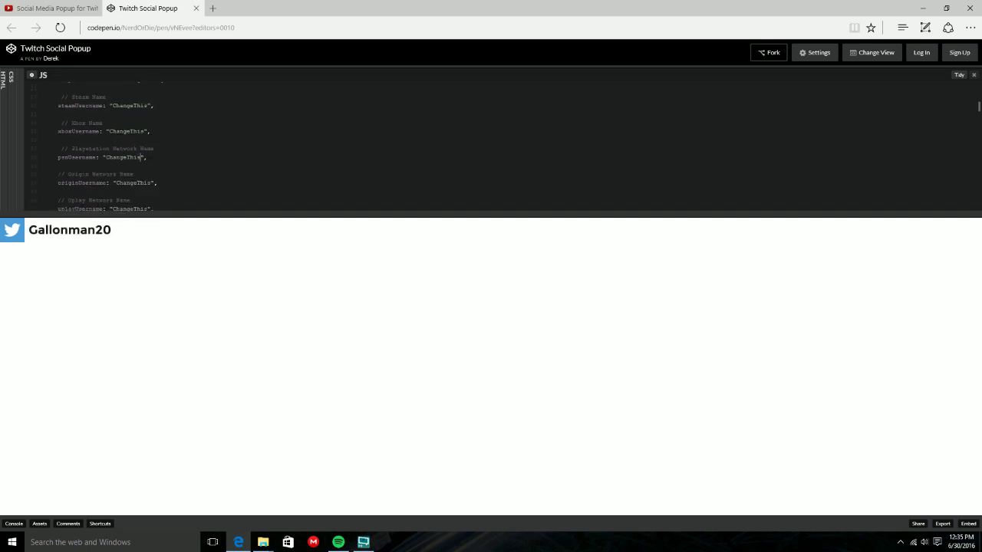
left_click_drag(140, 157, 107, 157)
key("ctrl+v")
Select the Origin username placeholder and look through the remaining JS settings.
scroll(123, 146, "down", 3)
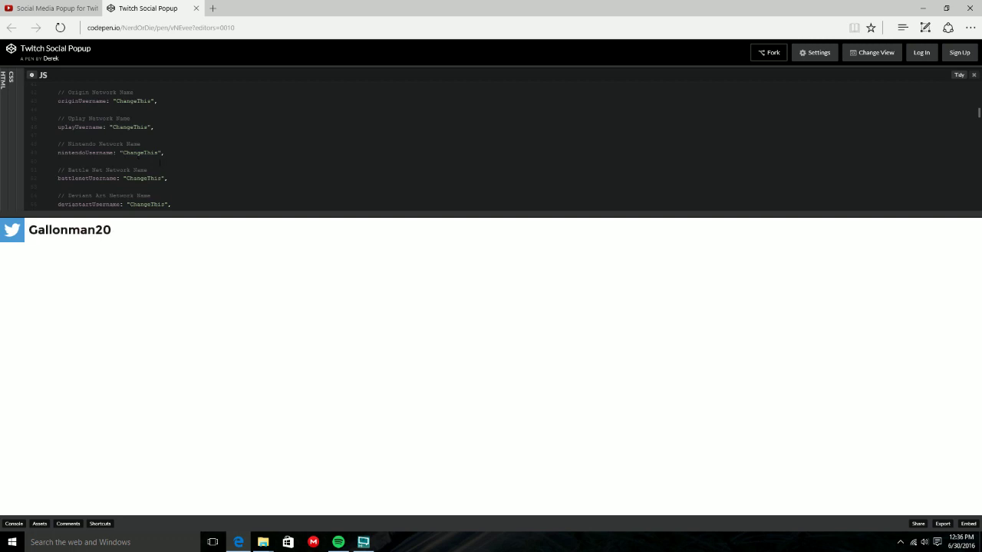
scroll(160, 162, "down", 2)
scroll(160, 162, "down", 2)
scroll(160, 162, "up", 4)
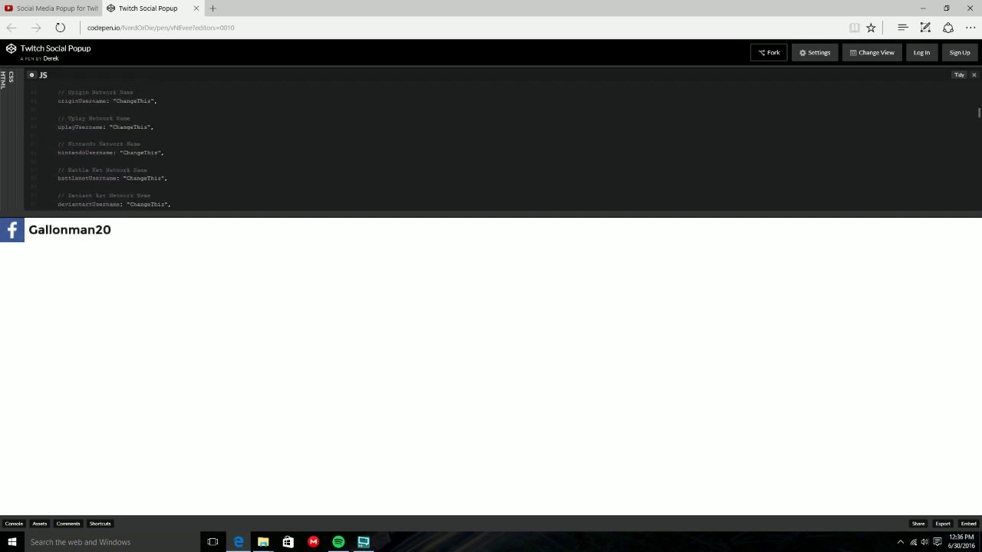
left_click_drag(151, 100, 116, 101)
scroll(128, 135, "down", 4)
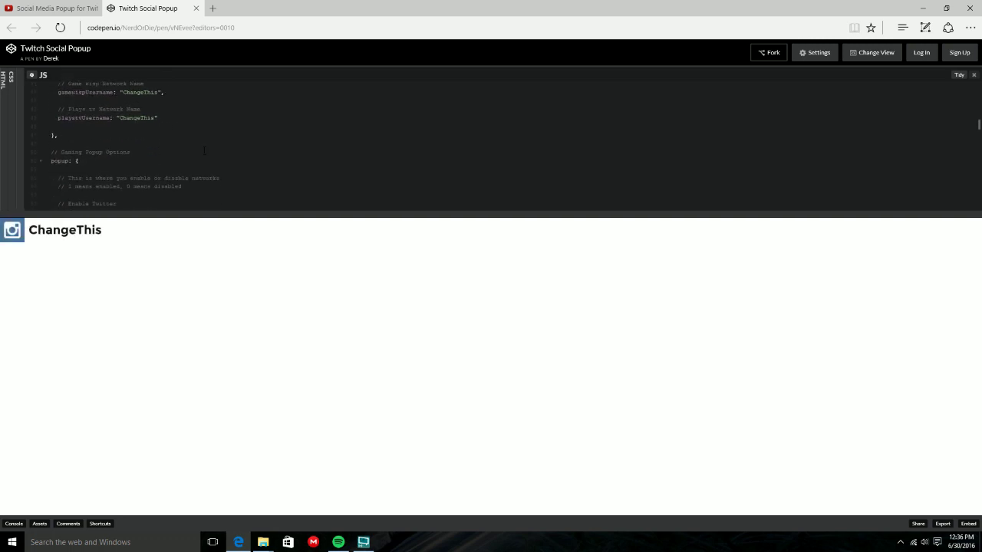
scroll(127, 135, "up", 3)
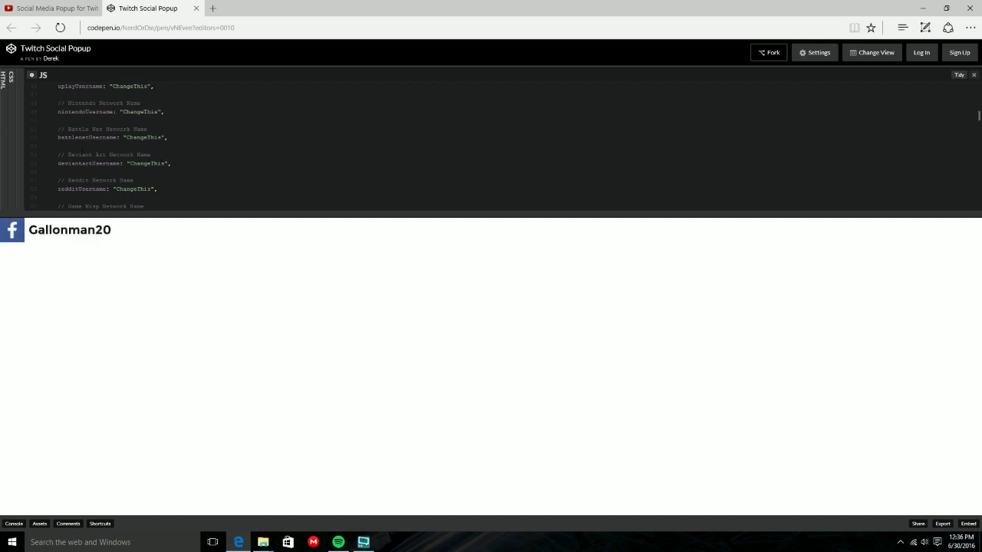
scroll(128, 146, "down", 5)
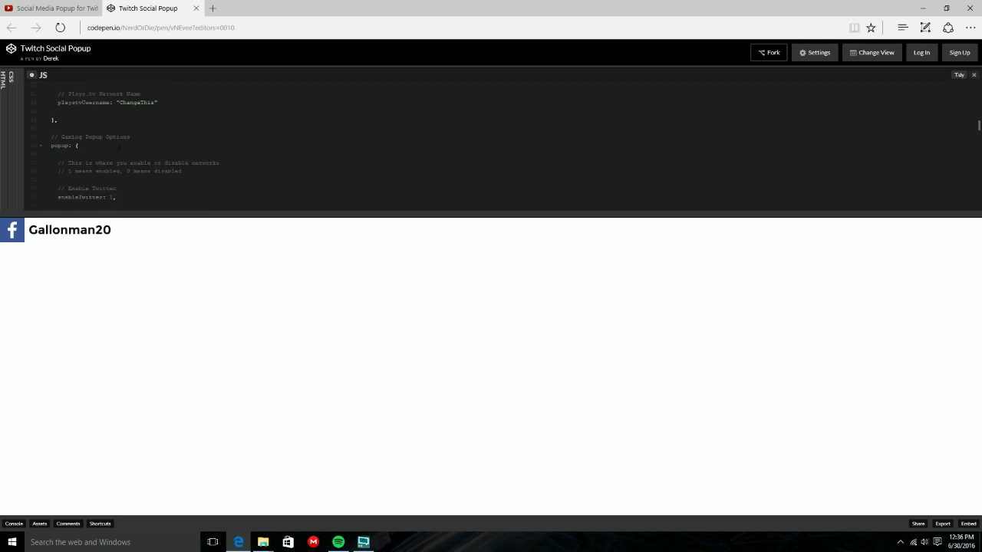
scroll(129, 157, "up", 6)
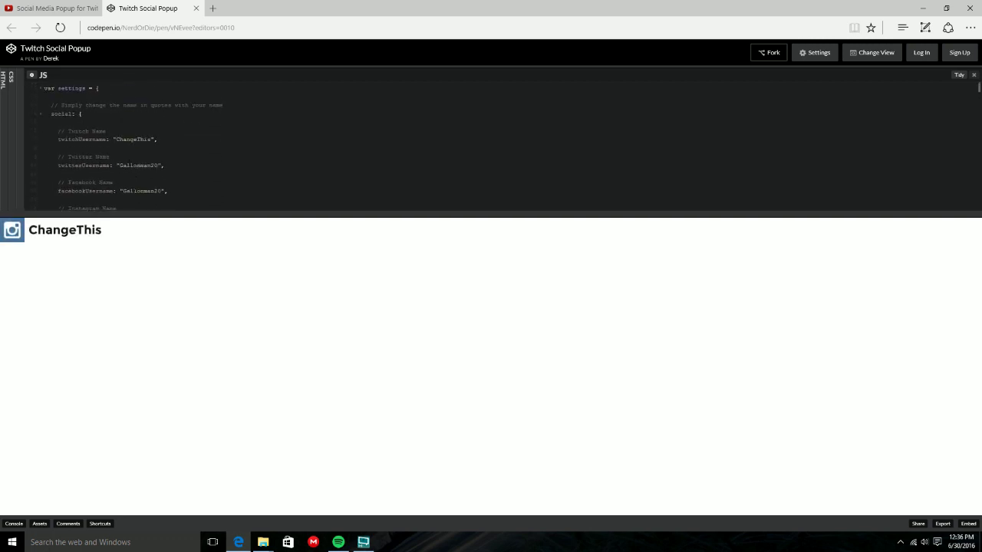
scroll(127, 146, "down", 5)
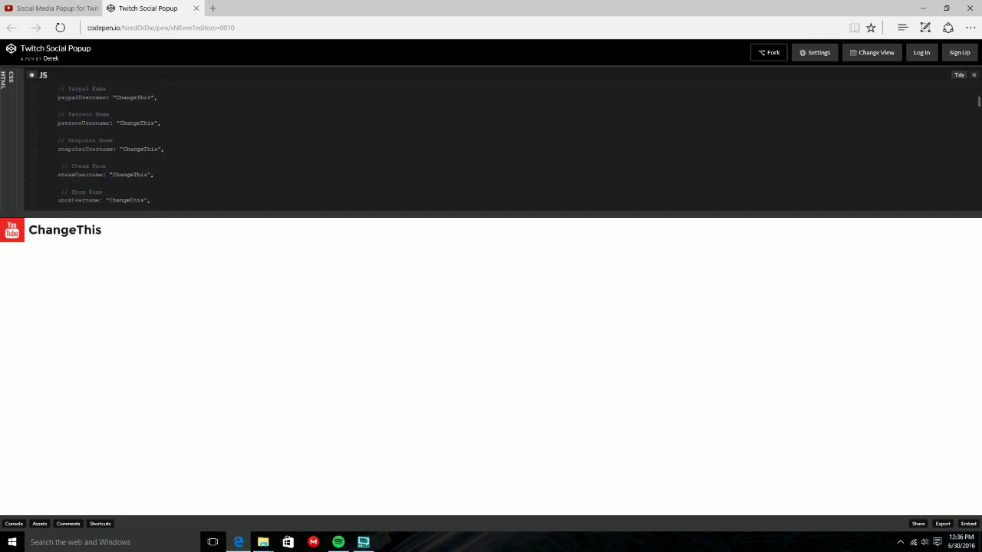
scroll(127, 145, "down", 5)
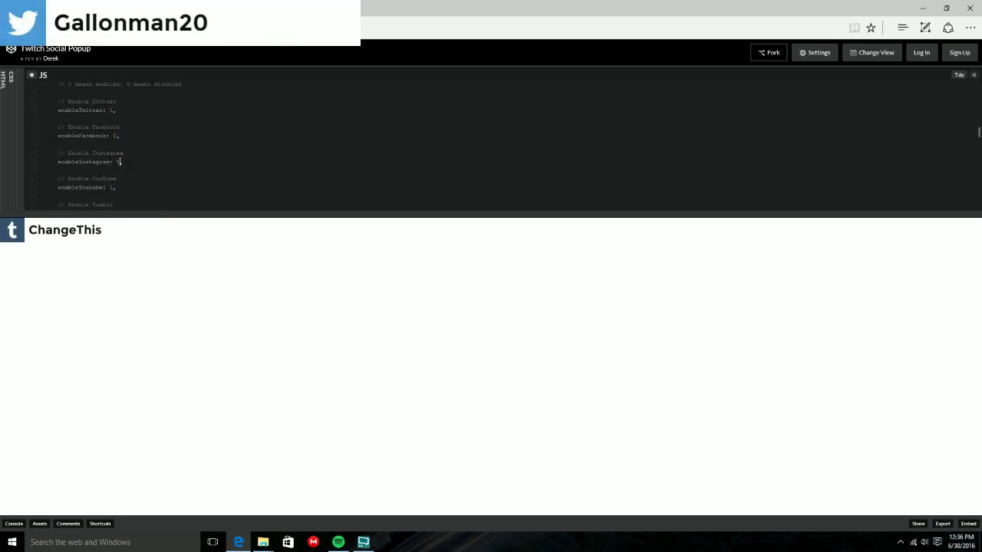
Change the YouTube, Tumblr, Twitch and PayPal enable values from 1 to 0.
type("0")
key("BackSpace")
type("0")
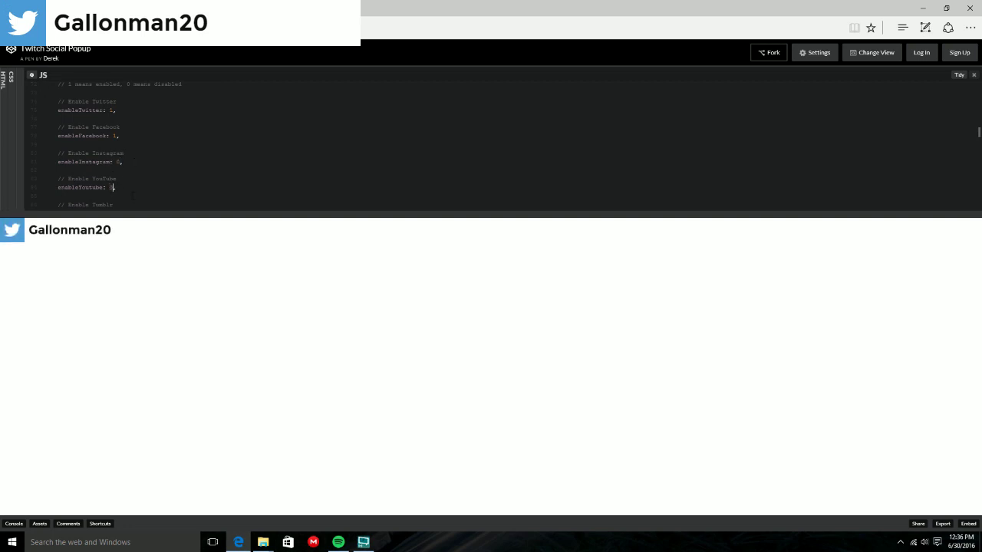
scroll(132, 194, "down", 1)
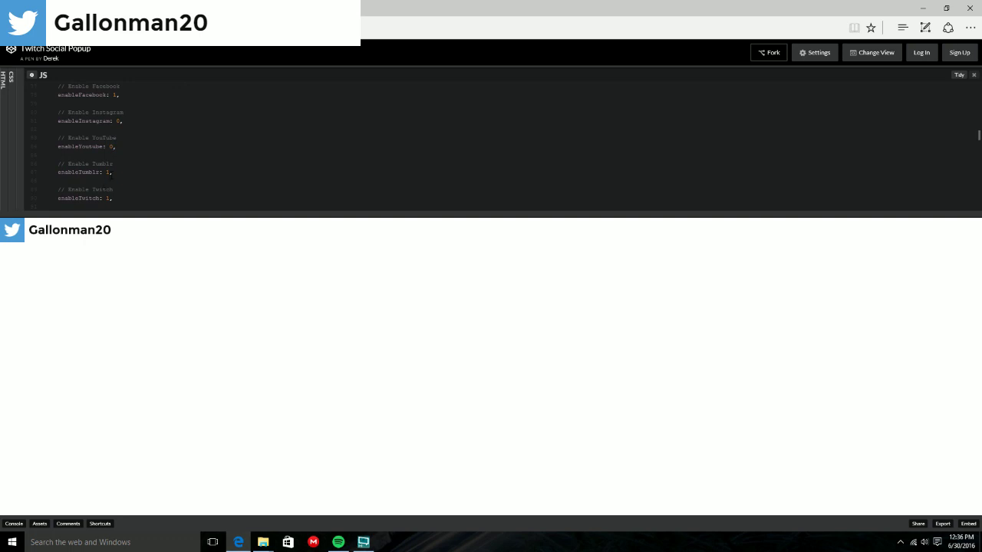
left_click(110, 172)
key("BackSpace")
type("0")
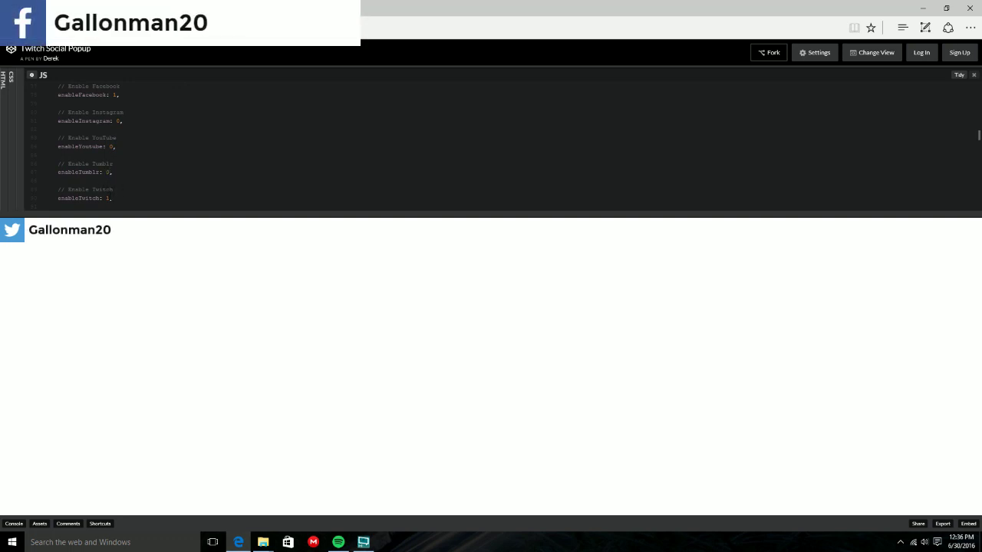
left_click(110, 198)
key("BackSpace")
type("0")
scroll(104, 188, "down", 1)
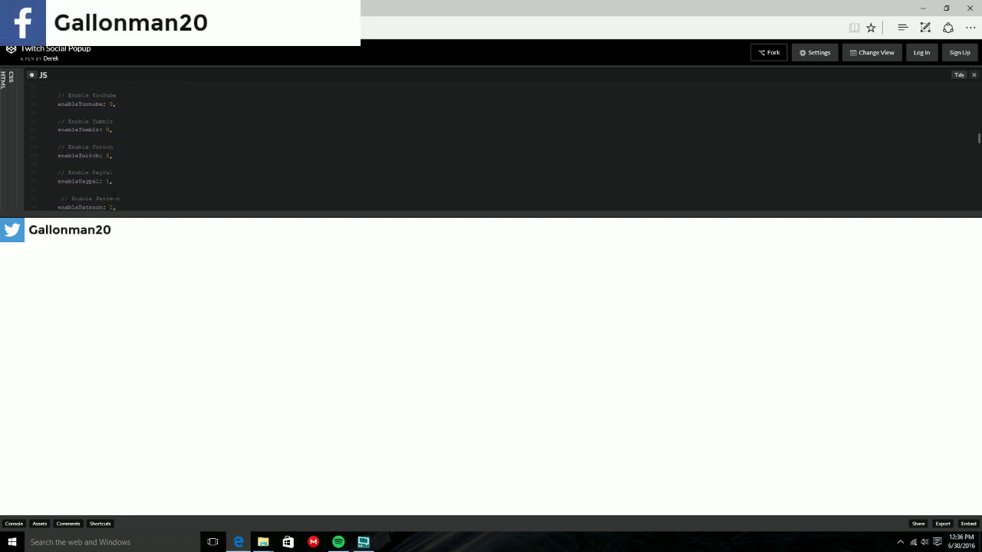
key("BackSpace")
type("0")
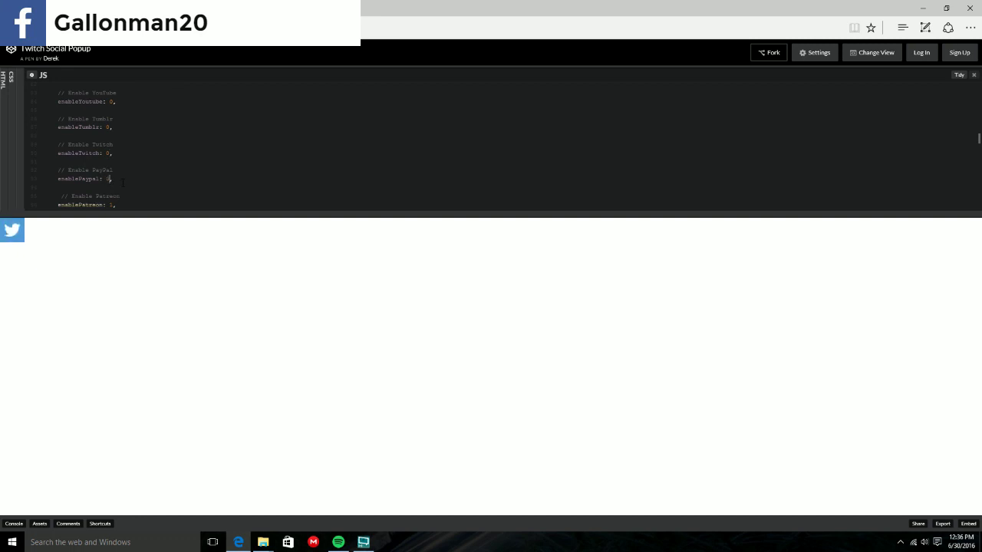
Set the Patreon, Snapchat and Steam enable values to 0.
scroll(115, 182, "down", 1)
left_click(110, 184)
key("BackSpace")
type("0")
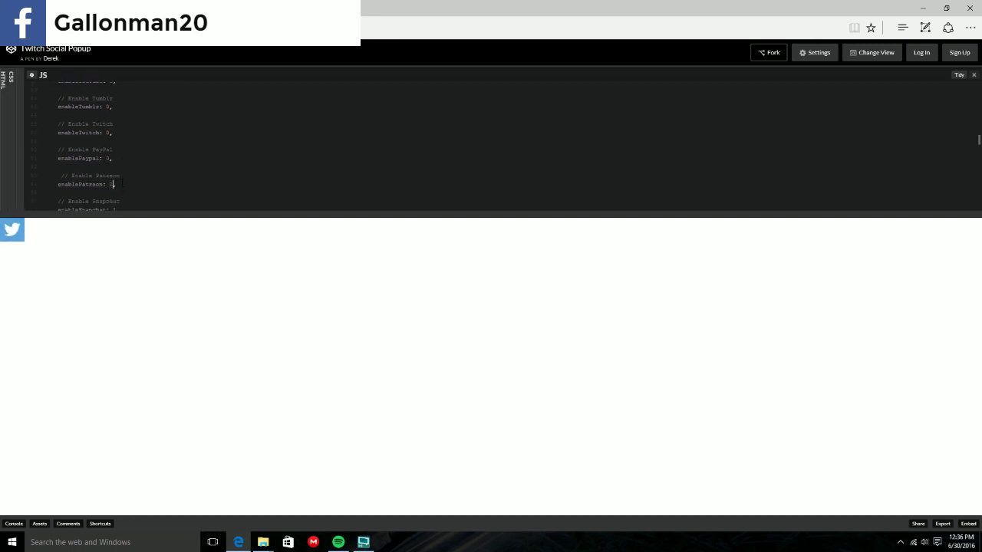
scroll(116, 184, "down", 1)
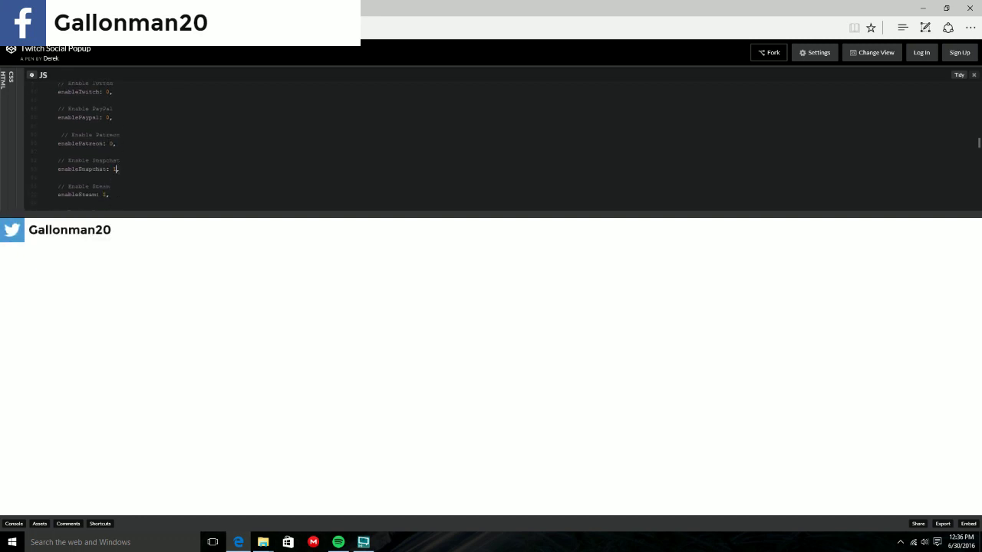
key("BackSpace")
type("0")
left_click(109, 193)
key("BackSpace")
type("0")
scroll(115, 167, "down", 1)
type("0")
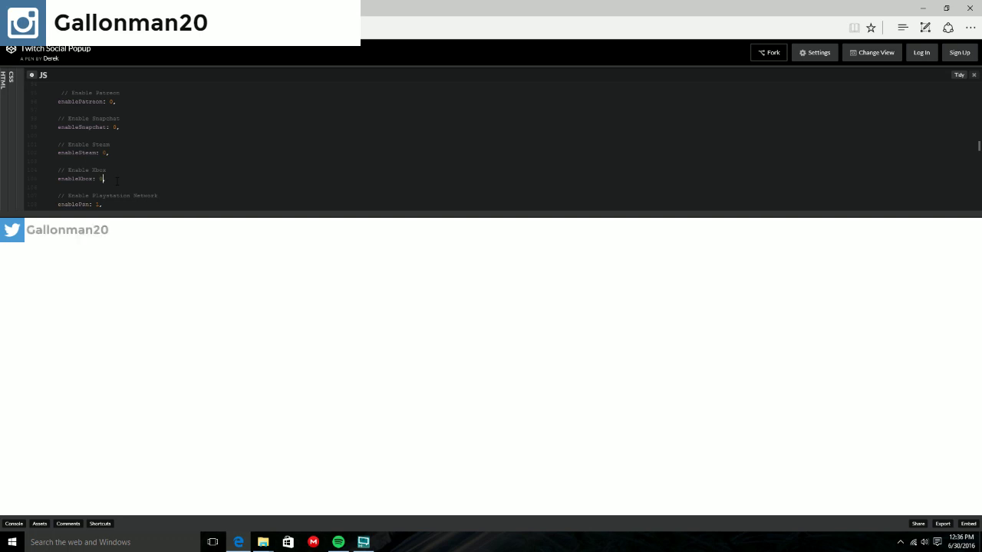
scroll(116, 179, "down", 1)
scroll(115, 154, "down", 1)
Set enableUplay, enableNintendo, enableBattleNet and enableDeviantArt to 0.
left_click(121, 194)
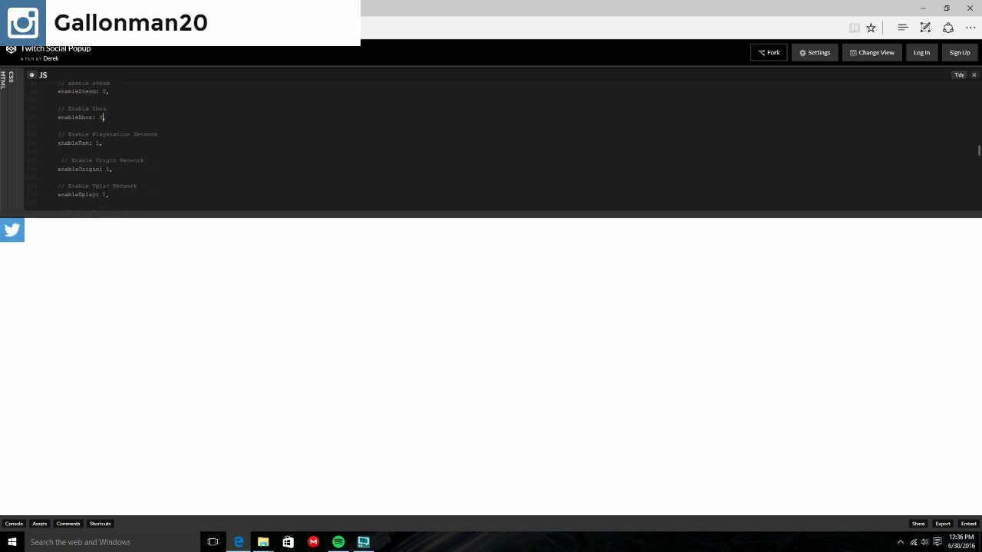
scroll(115, 154, "down", 1)
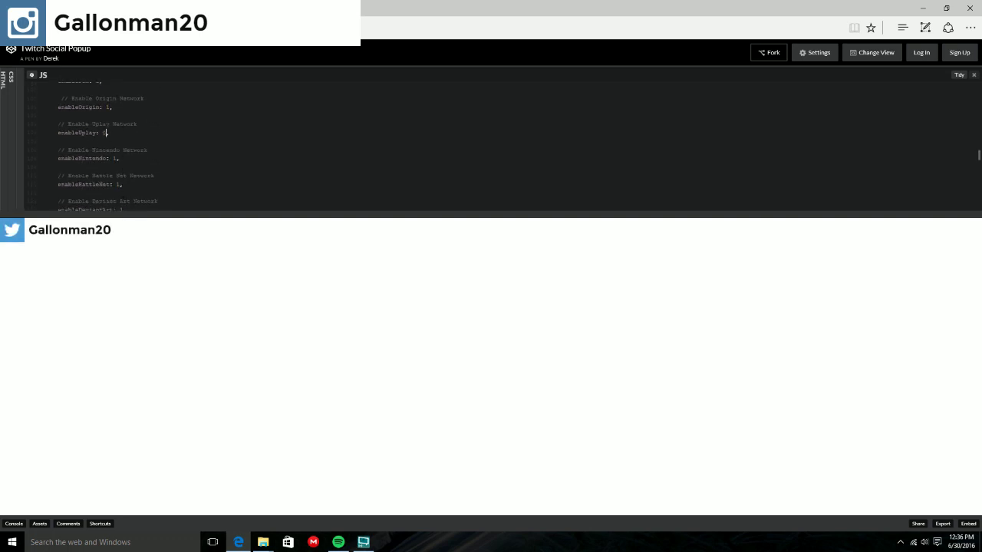
left_click(117, 158)
key("BackSpace")
type("0")
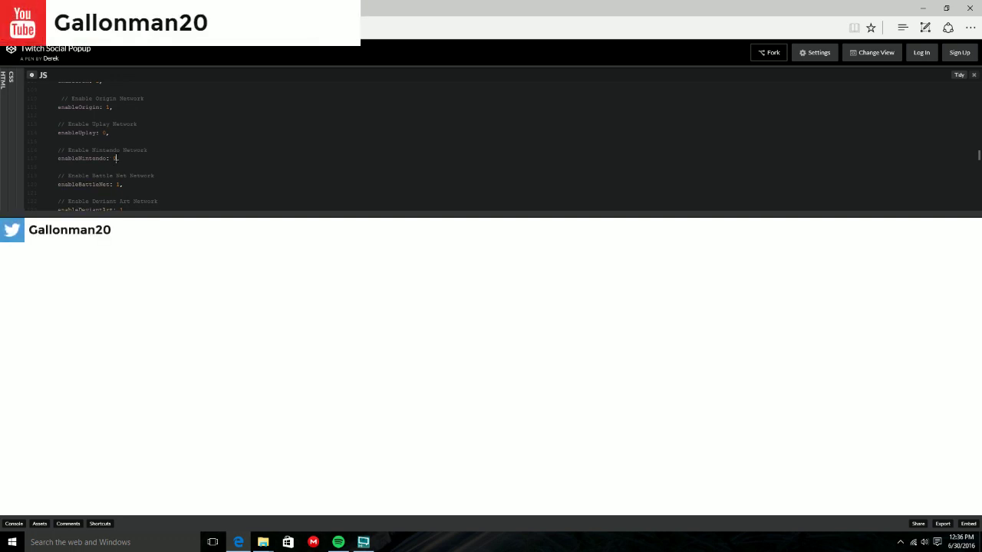
key("BackSpace")
type("0")
scroll(158, 186, "down", 1)
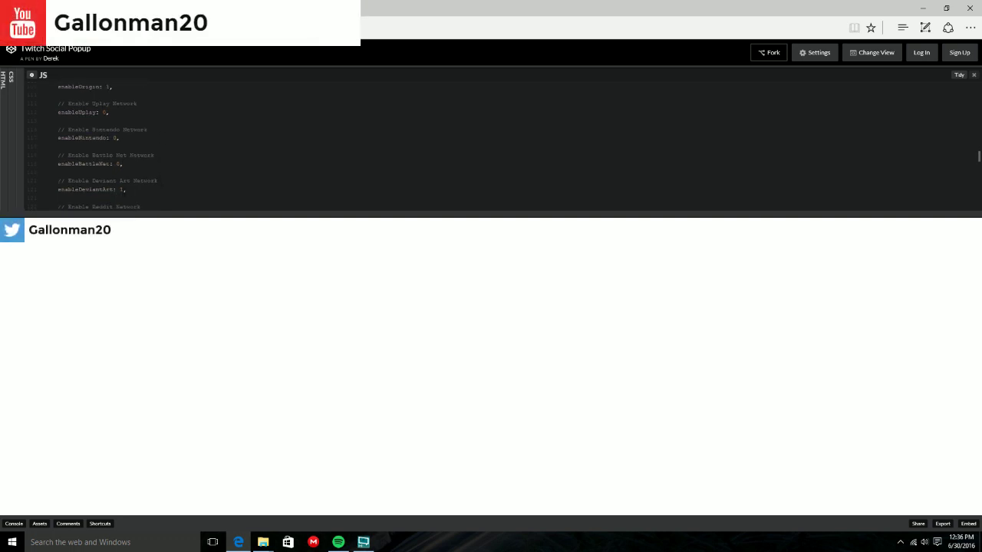
left_click(122, 189)
key("BackSpace")
type("0")
Set enableReddit, enableGameWisp and enablePlaysTv to 0.
scroll(131, 159, "down", 1)
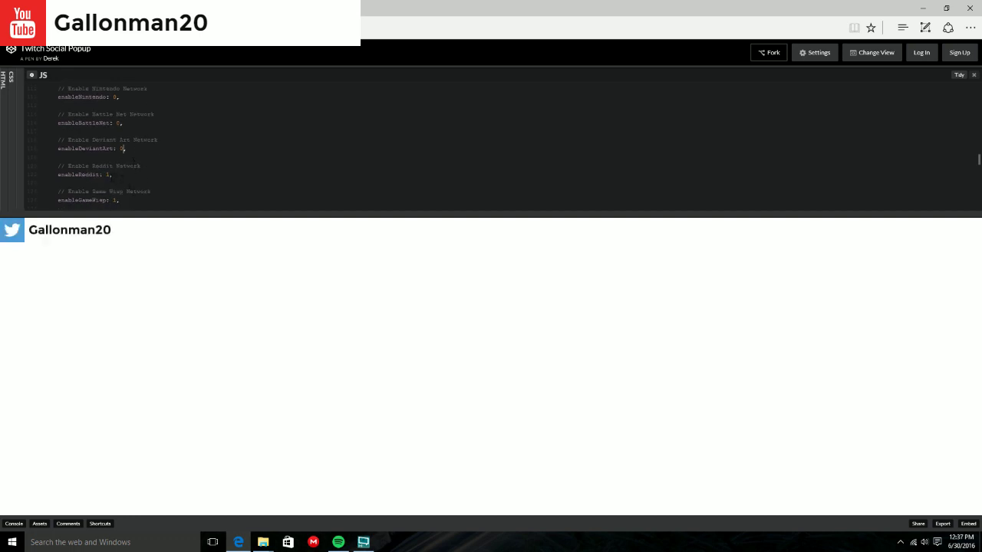
left_click(110, 174)
key("BackSpace")
type("0")
scroll(110, 174, "down", 1)
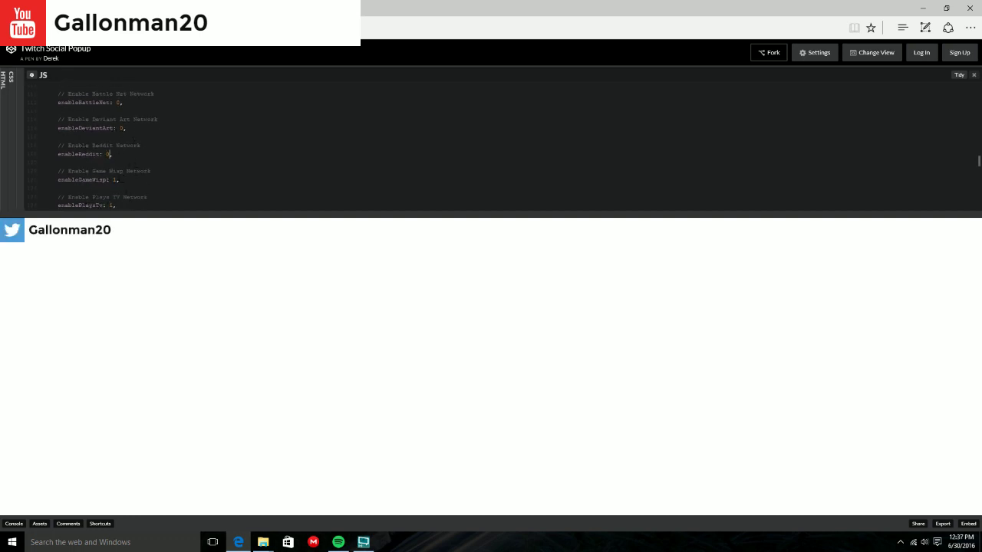
key("BackSpace")
type("0")
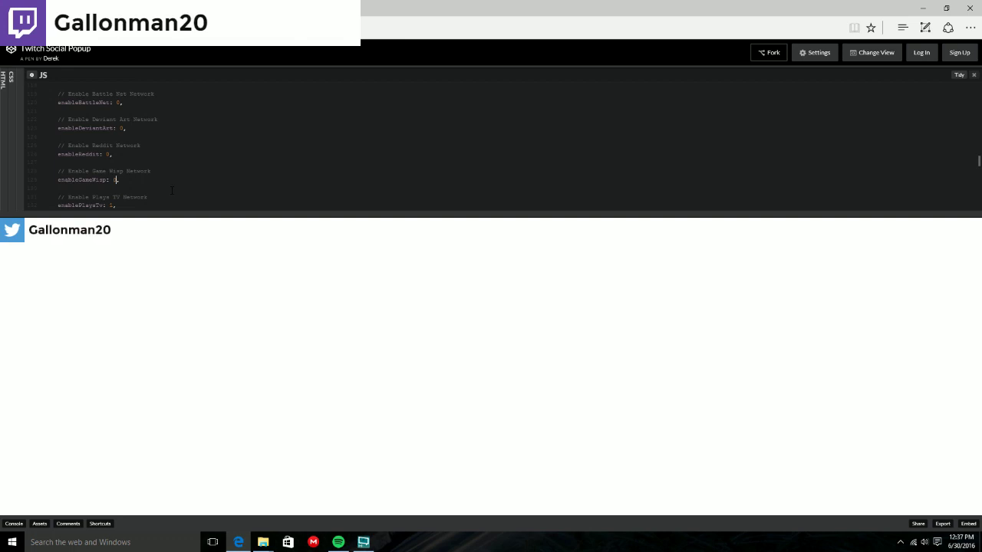
scroll(103, 198, "down", 1)
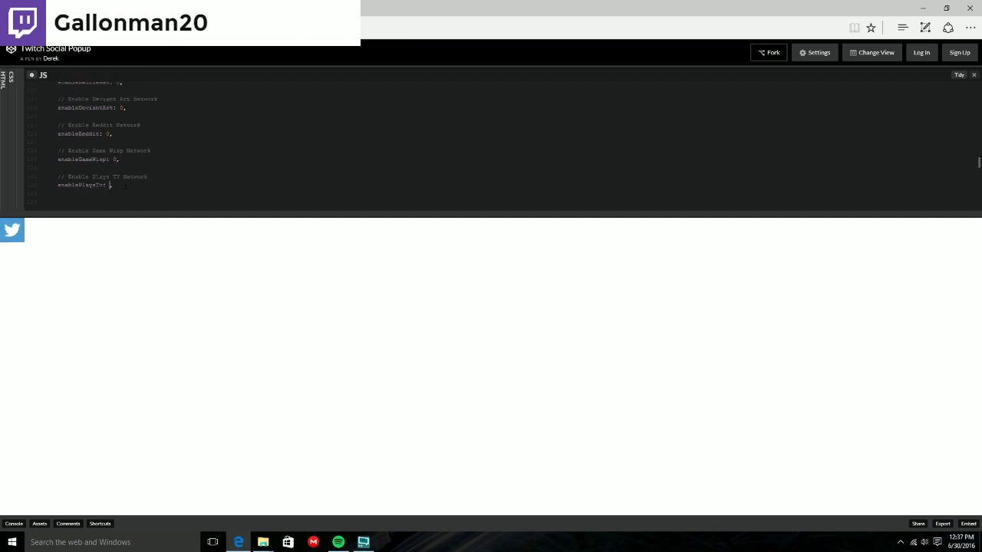
key("BackSpace")
type("0")
scroll(107, 145, "up", 1)
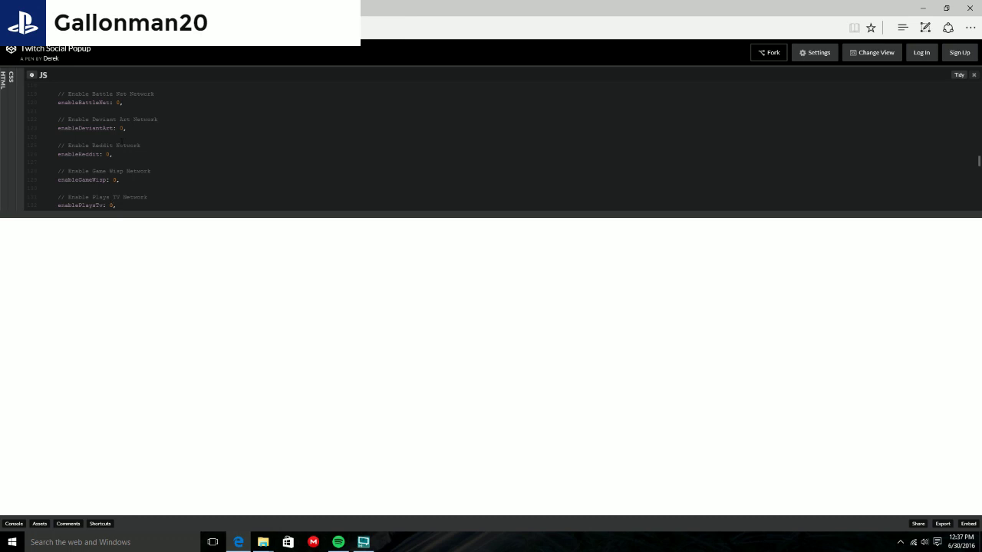
scroll(491, 146, "down", 7)
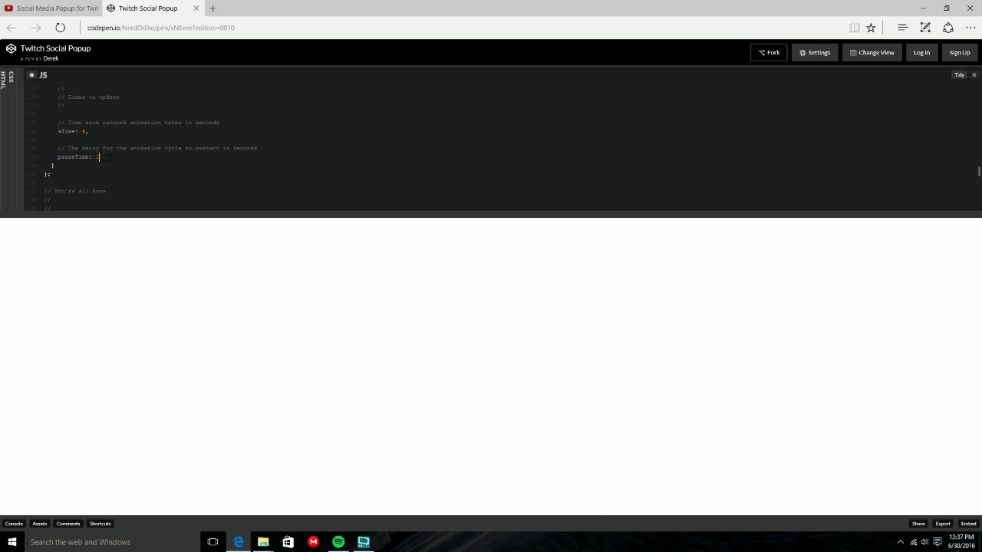
Change the pauseTime value to 10.
key("BackSpace")
type("10")
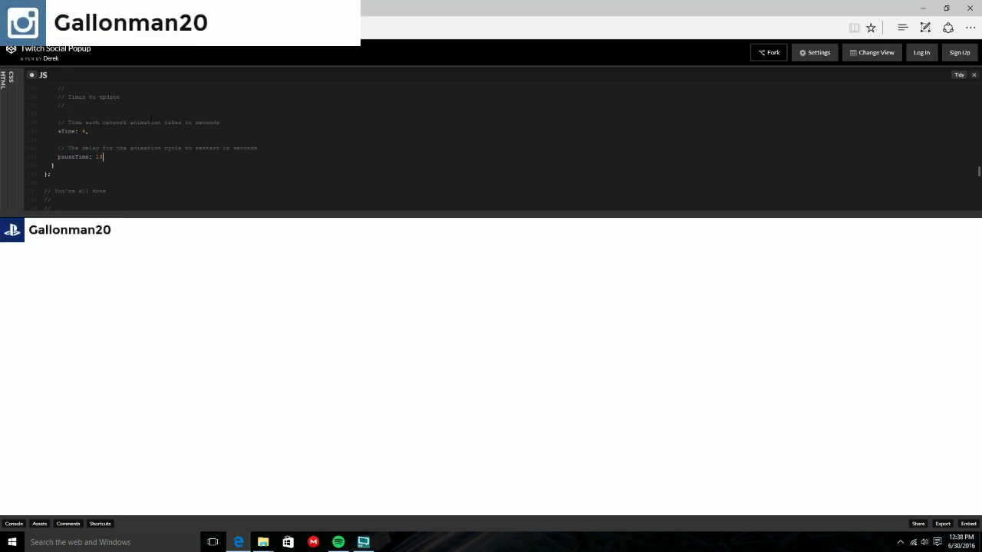
Fork the customized Twitch Social Popup pen and save the anonymous copy.
scroll(156, 154, "down", 7)
scroll(155, 153, "down", 3)
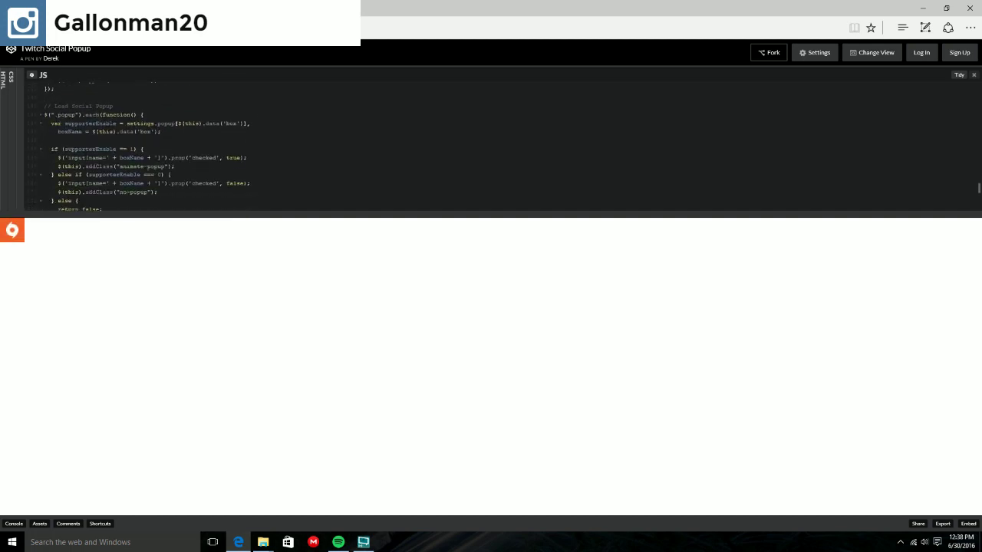
scroll(156, 153, "up", 7)
scroll(156, 153, "up", 20)
scroll(156, 154, "up", 13)
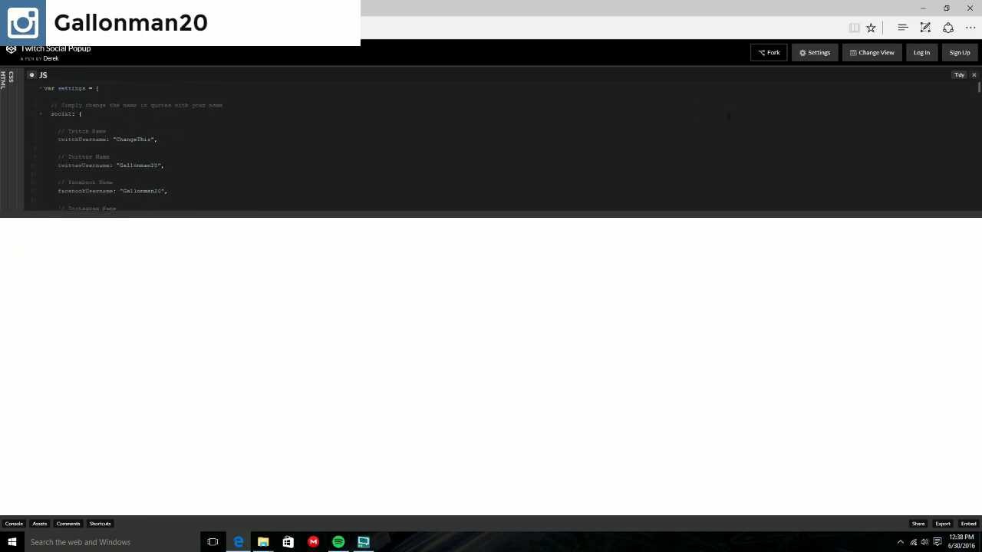
left_click(764, 53)
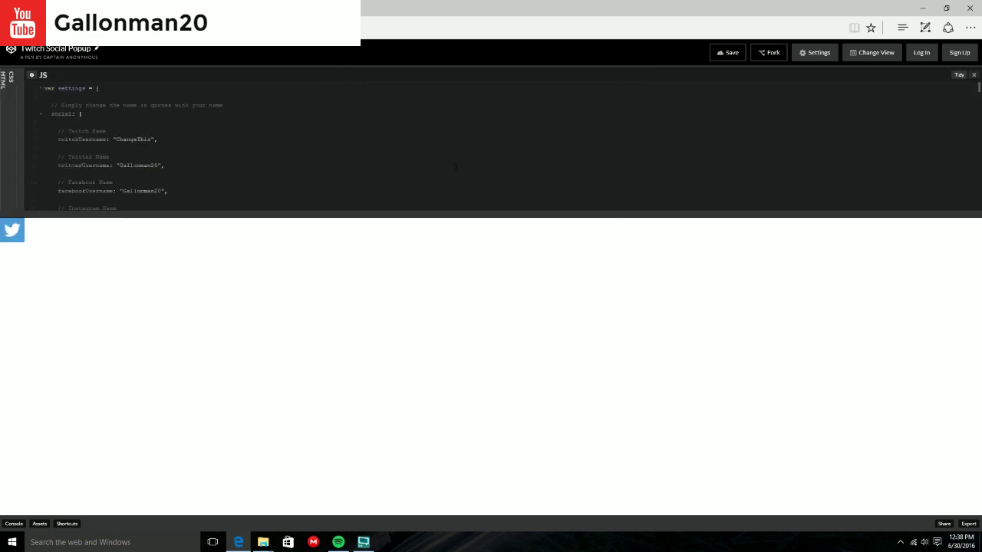
left_click(729, 55)
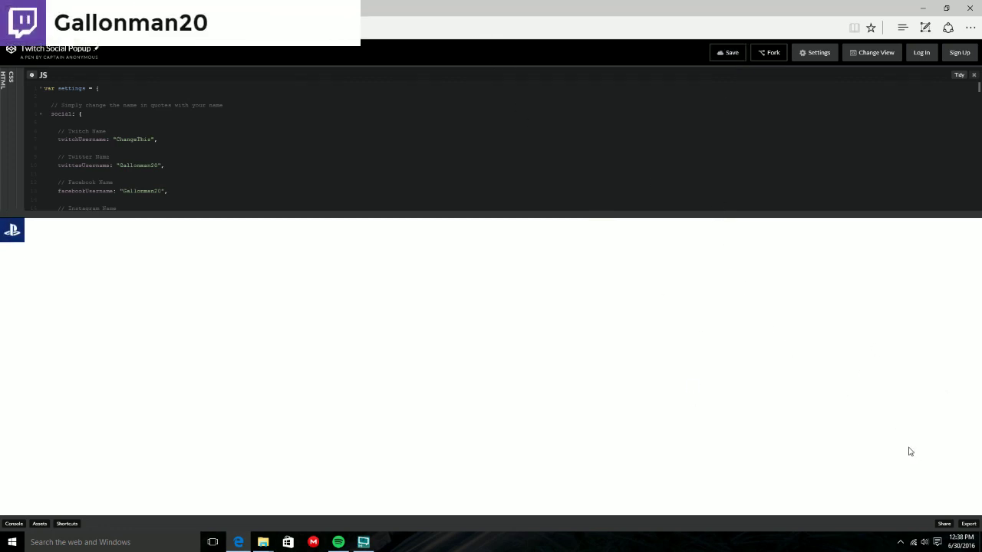
Export the pen as twitch-social-popup (2).zip.
left_click(969, 525)
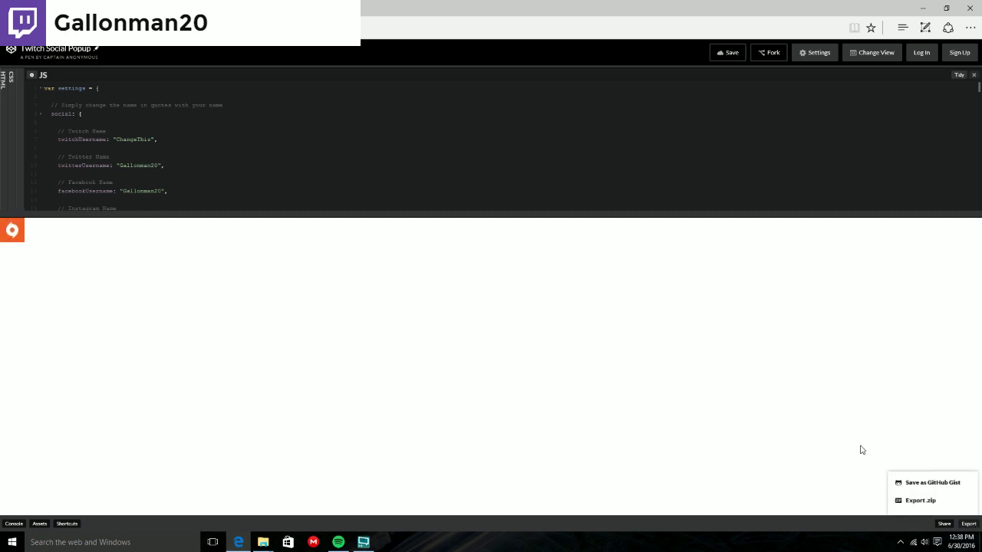
left_click(907, 503)
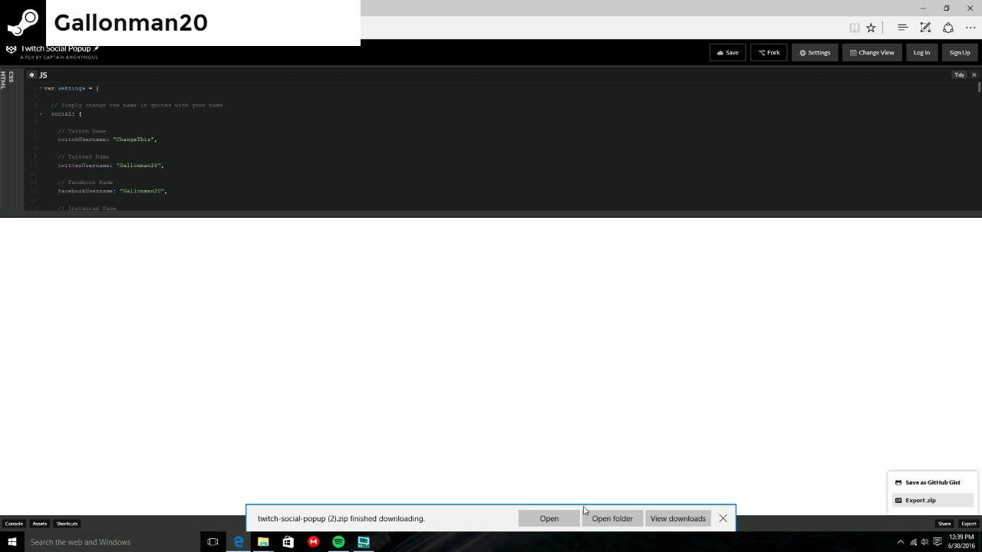
Extract twitch-social-popup (2).zip in Downloads to a twitch-social-popup (2) folder.
left_click(605, 519)
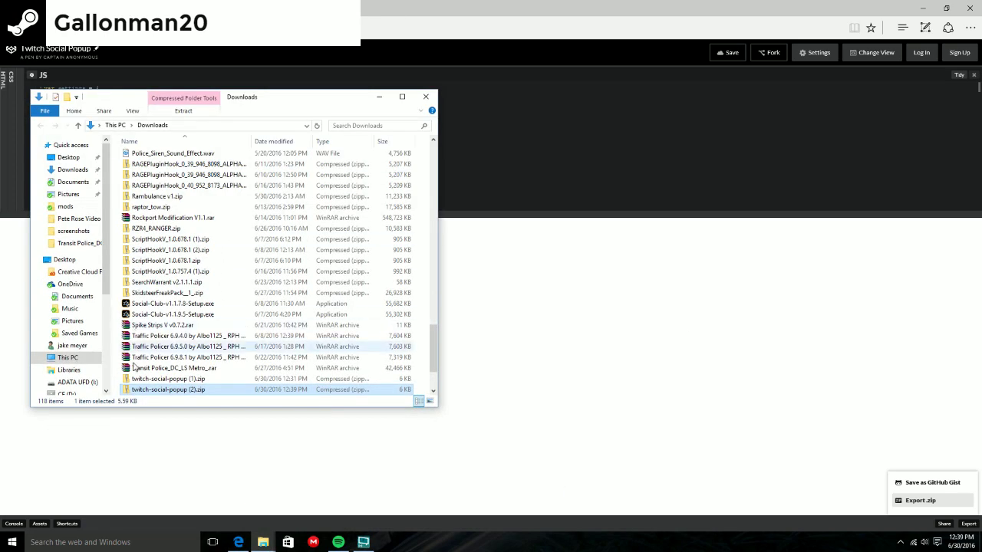
right_click(156, 390)
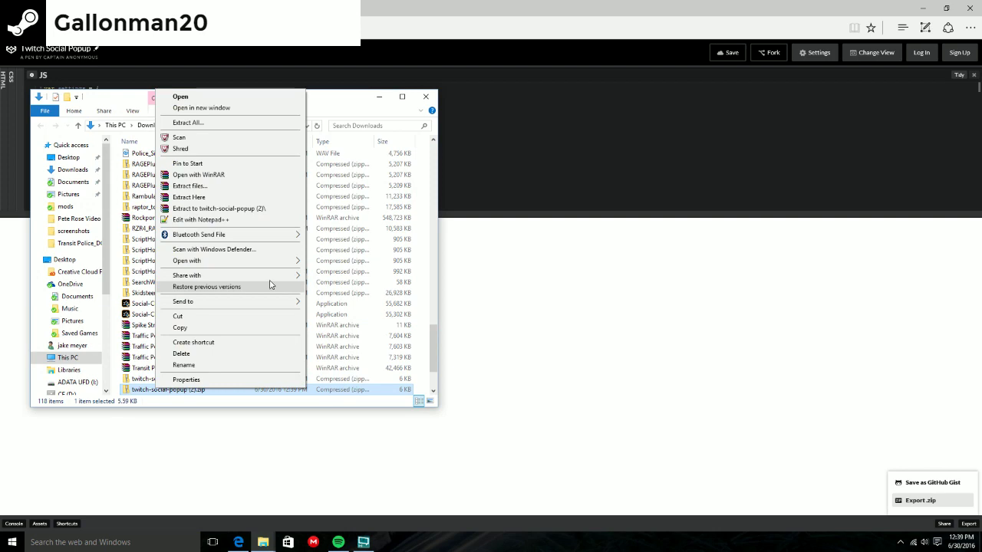
left_click(223, 209)
scroll(247, 293, "up", 15)
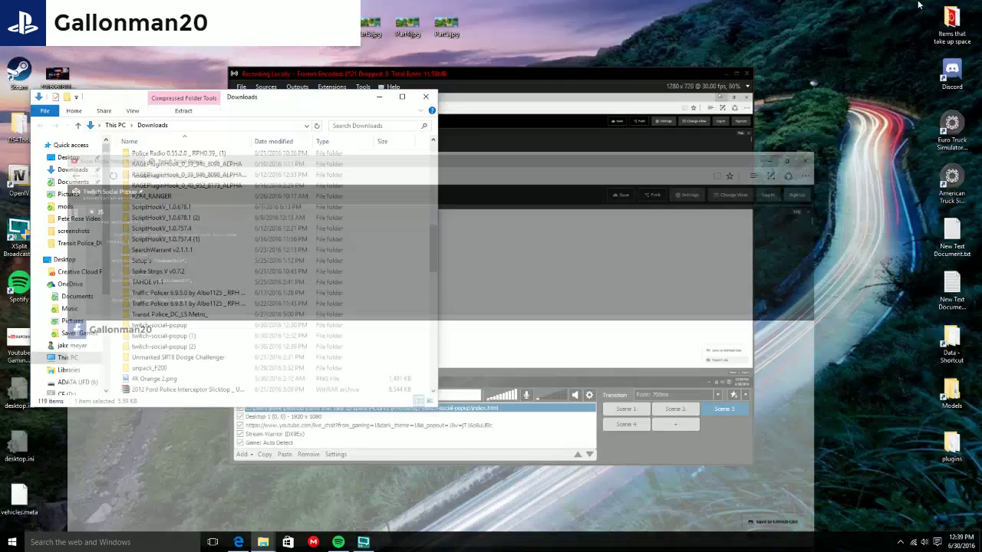
Bring XSplit to the front on the right side and open Scene 3's Add source list.
left_click(923, 7)
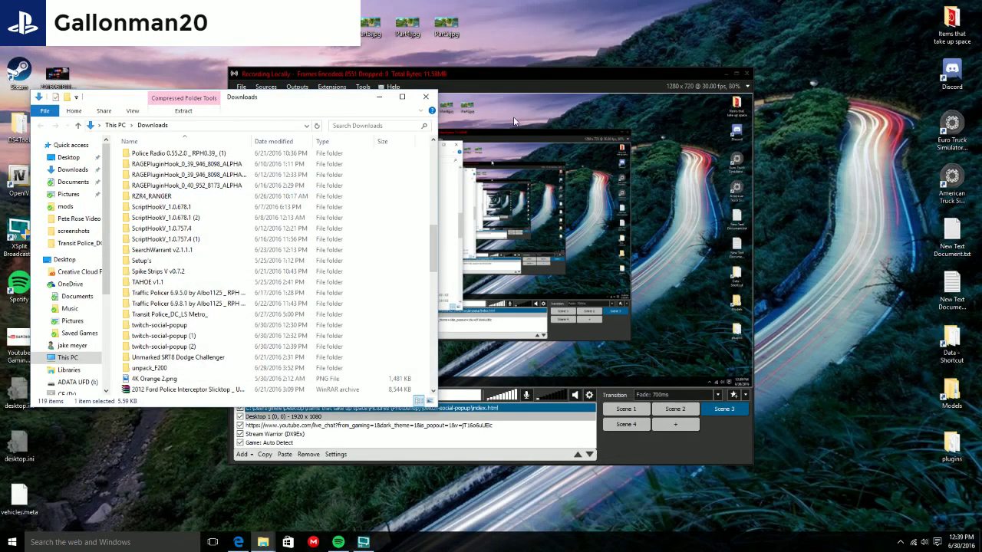
left_click(718, 74)
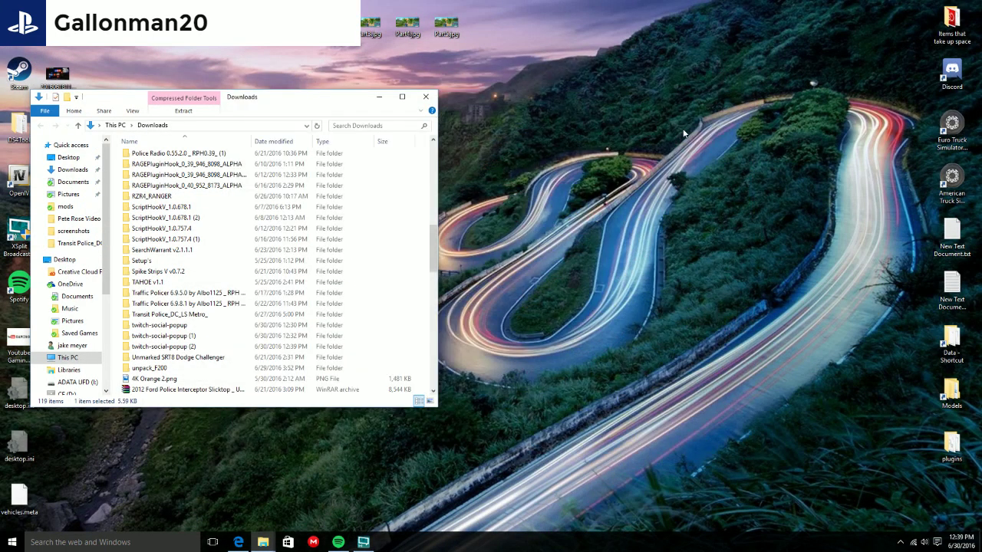
left_click(363, 542)
left_click_drag(491, 72, 673, 36)
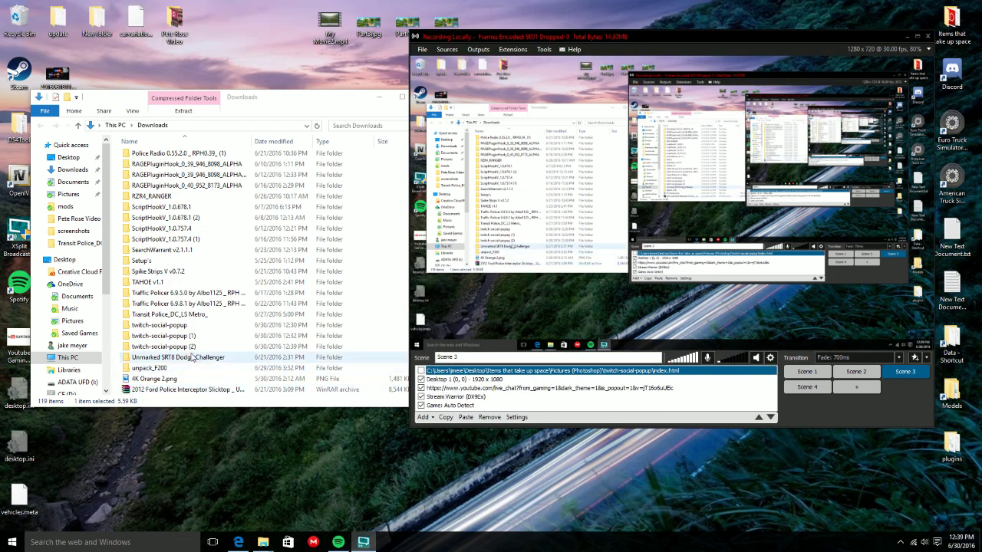
scroll(192, 357, "down", 1)
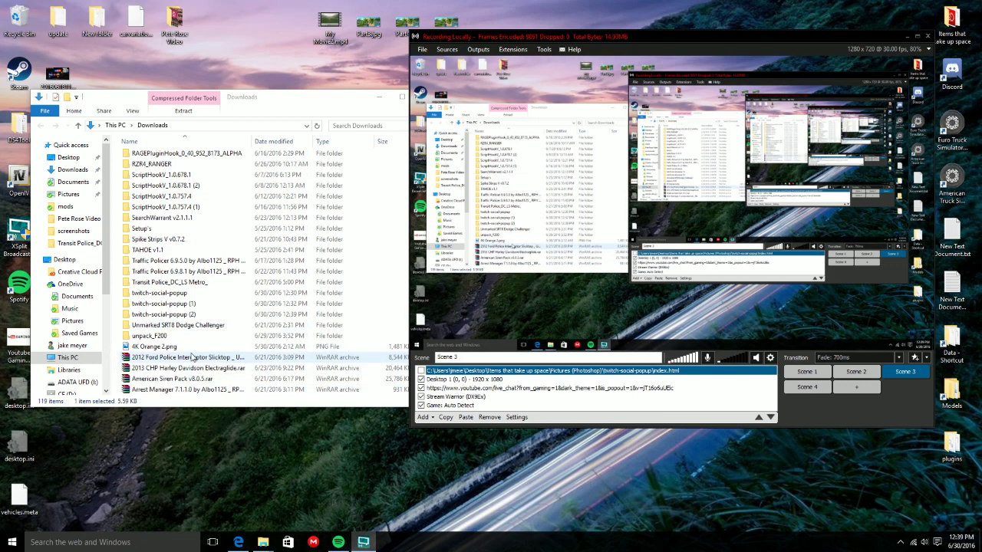
left_click(427, 417)
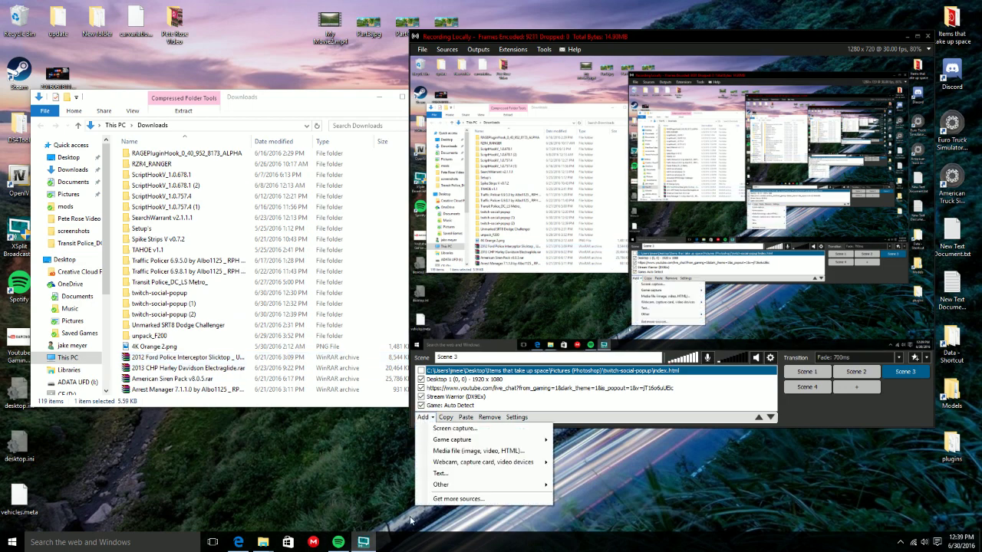
Add Downloads\twitch-social-popup (2)\index.html to Scene 3 as a media file source.
left_click(448, 451)
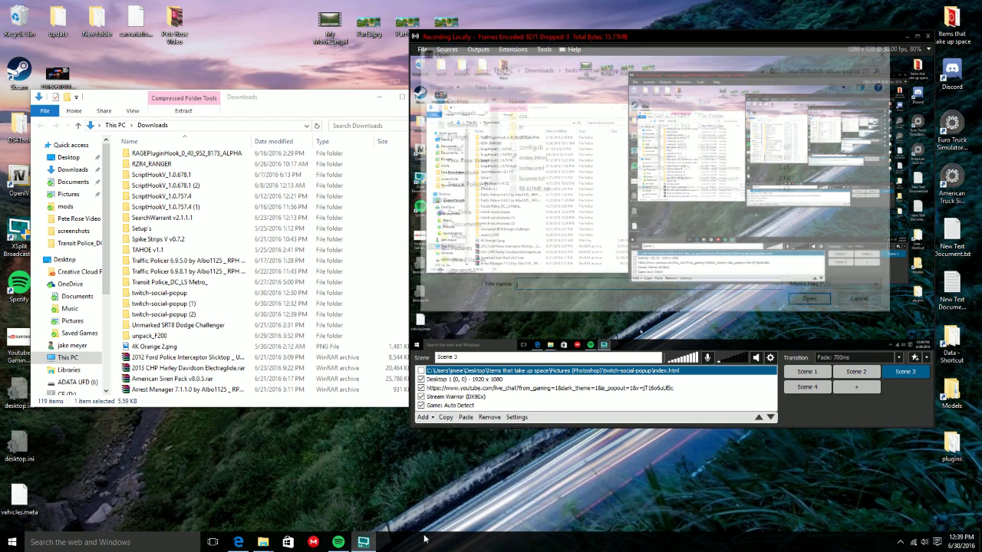
left_click(448, 114)
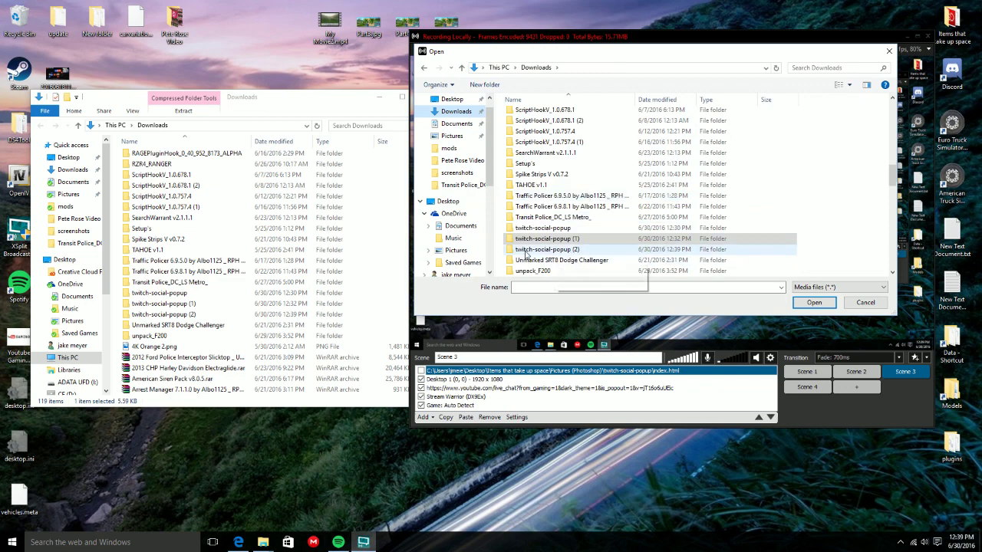
double_click(564, 252)
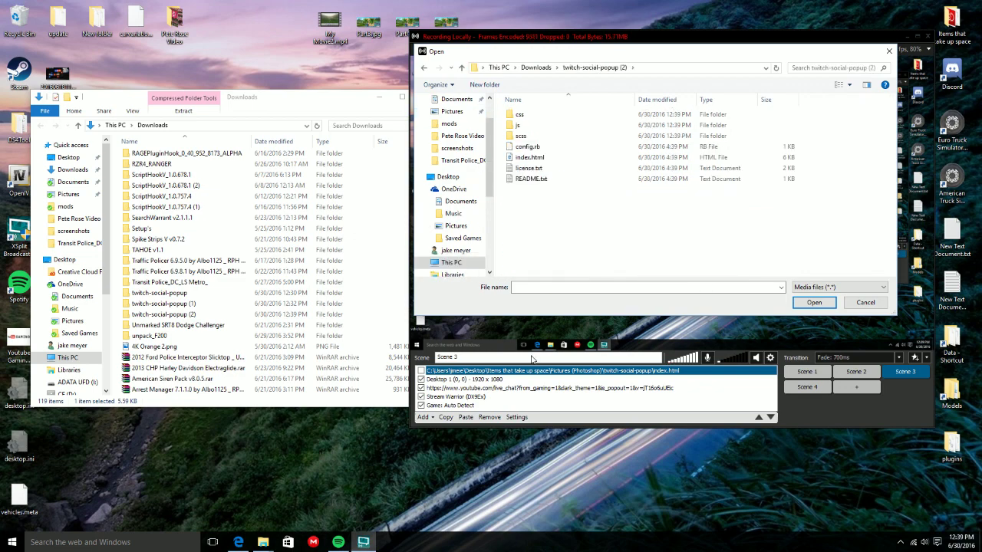
left_click(535, 159)
left_click(800, 302)
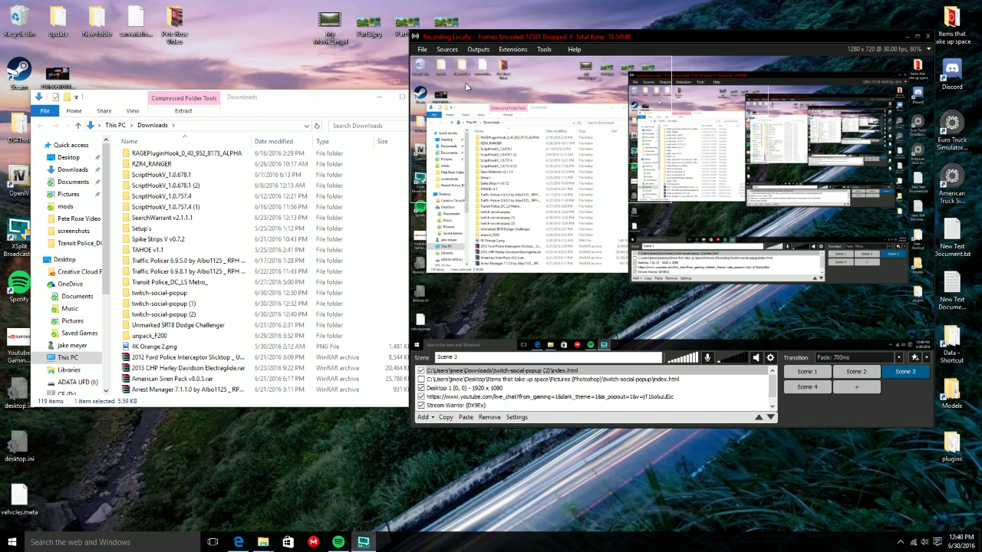
Check the YouTube tutorial tab in Edge, then minimize Edge to return to XSplit.
left_click(238, 542)
left_click(23, 9)
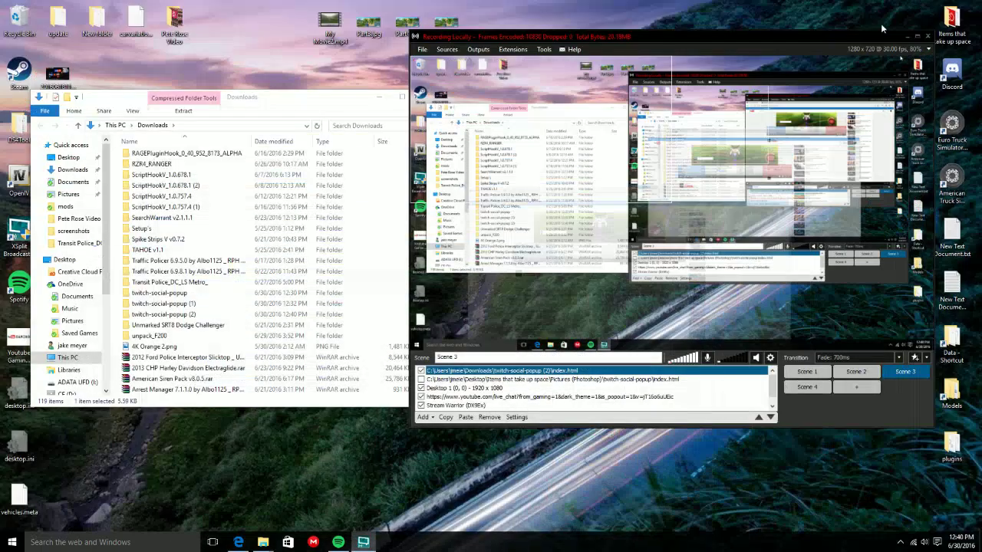
left_click(923, 8)
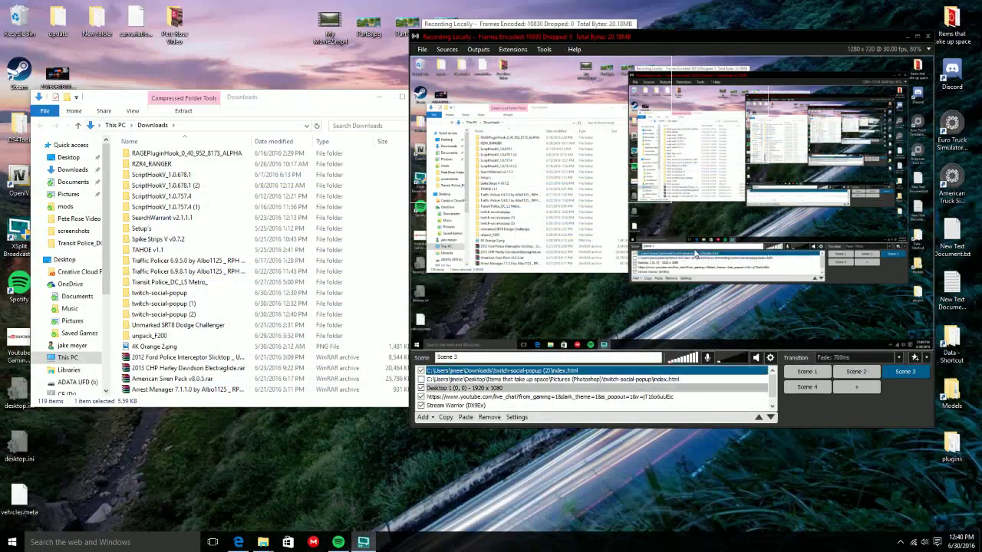